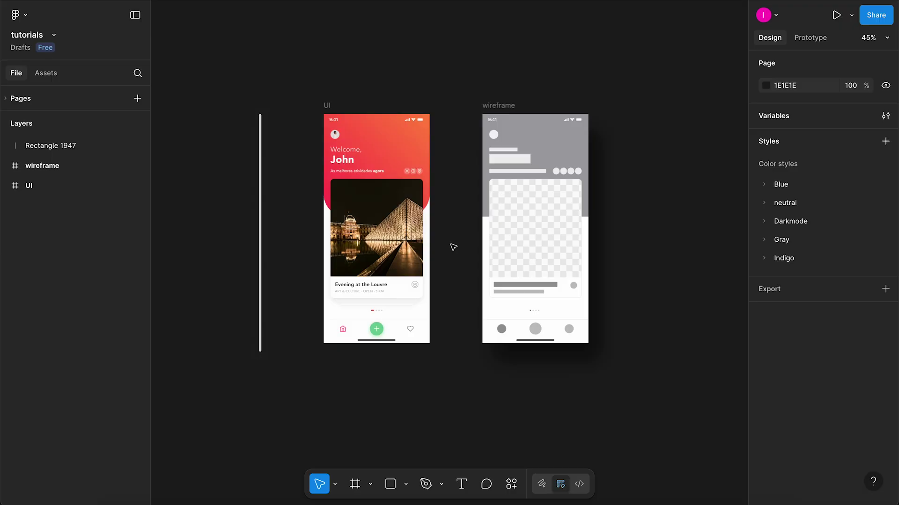
# Draw a new green frame named 1 beside the wireframe screen and place copies of the UI and wireframe screens in it.
pyautogui.scroll(2, 451, 245)
pyautogui.moveTo(670, 167); pyautogui.dragTo(649, 193)
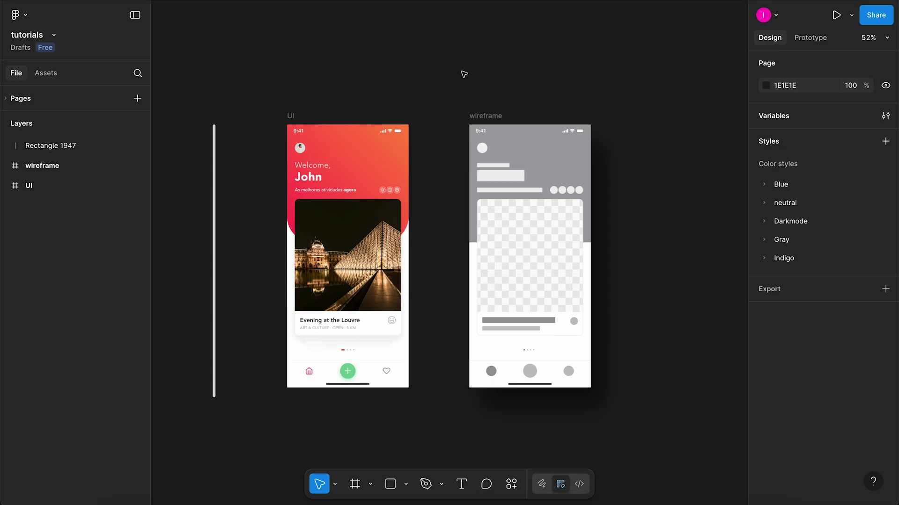
pyautogui.moveTo(535, 93); pyautogui.dragTo(390, 94)
pyautogui.scroll(-3, 391, 94)
pyautogui.moveTo(530, 163); pyautogui.dragTo(525, 171)
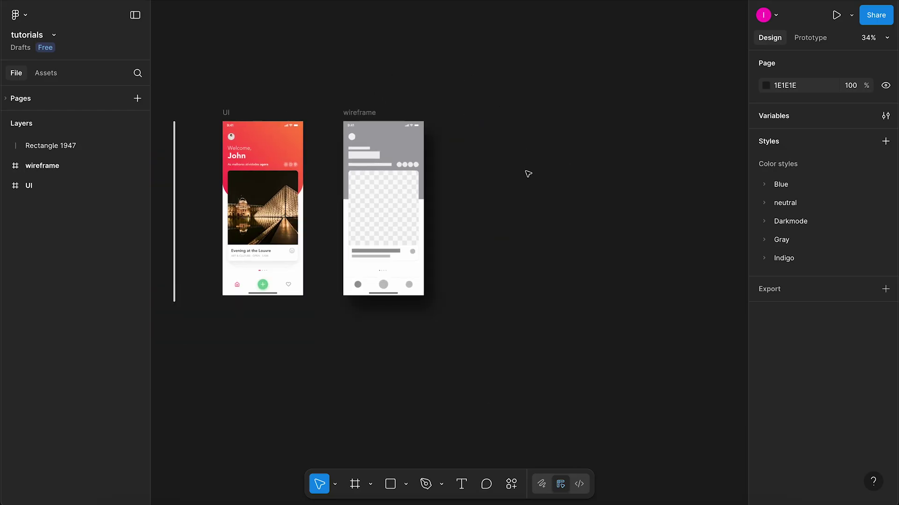
pyautogui.scroll(-3, 525, 170)
pyautogui.press('f')
pyautogui.moveTo(497, 105); pyautogui.dragTo(551, 181)
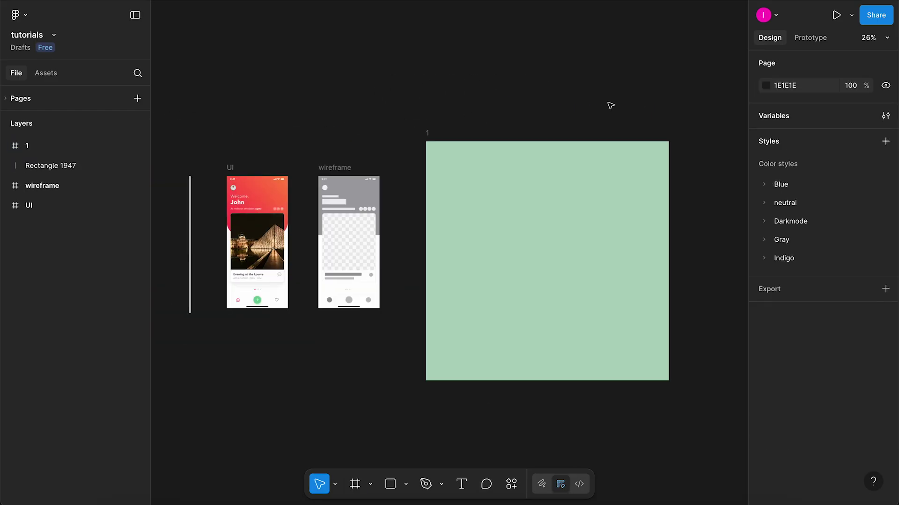
pyautogui.click(334, 168)
pyautogui.moveTo(334, 168); pyautogui.dragTo(564, 186)
pyautogui.moveTo(233, 168); pyautogui.dragTo(478, 184)
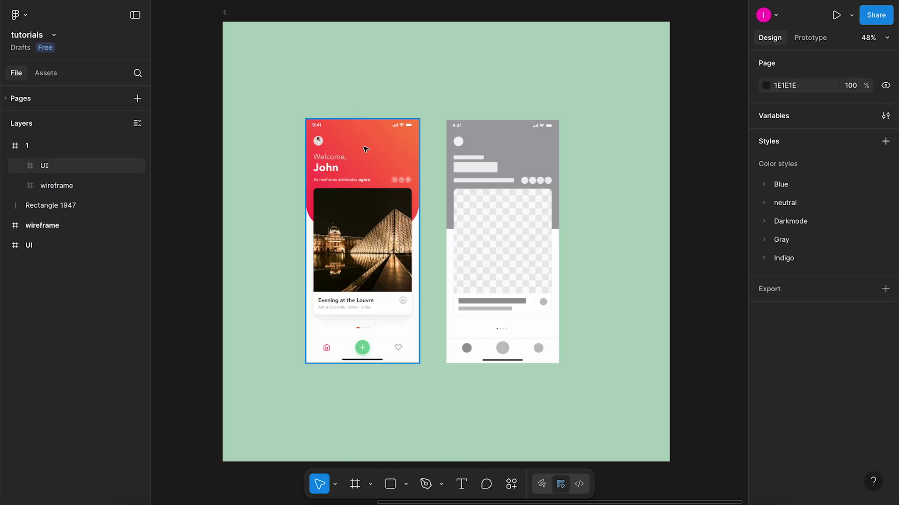
# Crop the UI screen in frame 1 from its right edge to a width of 188 without scaling its content.
pyautogui.click(365, 147)
pyautogui.scroll(2, 357, 213)
pyautogui.scroll(4, 440, 239)
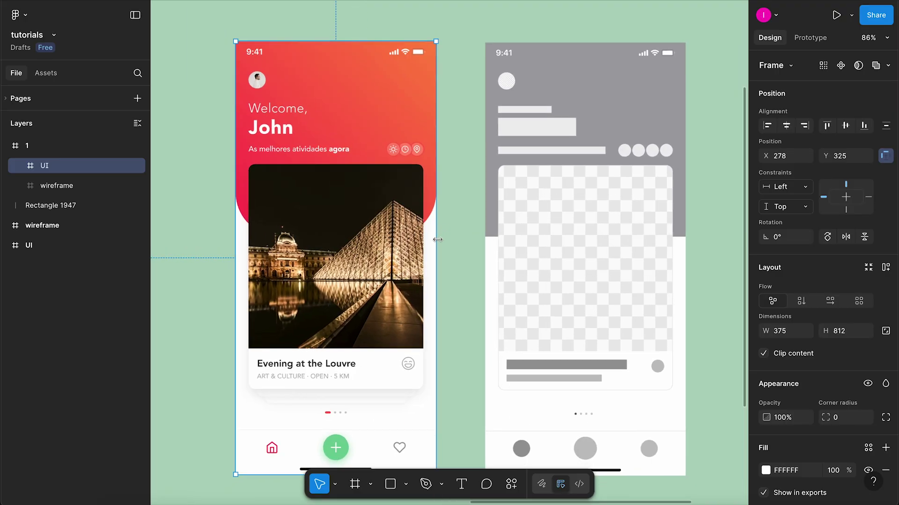
pyautogui.scroll(-1, 465, 191)
pyautogui.scroll(-1, 464, 189)
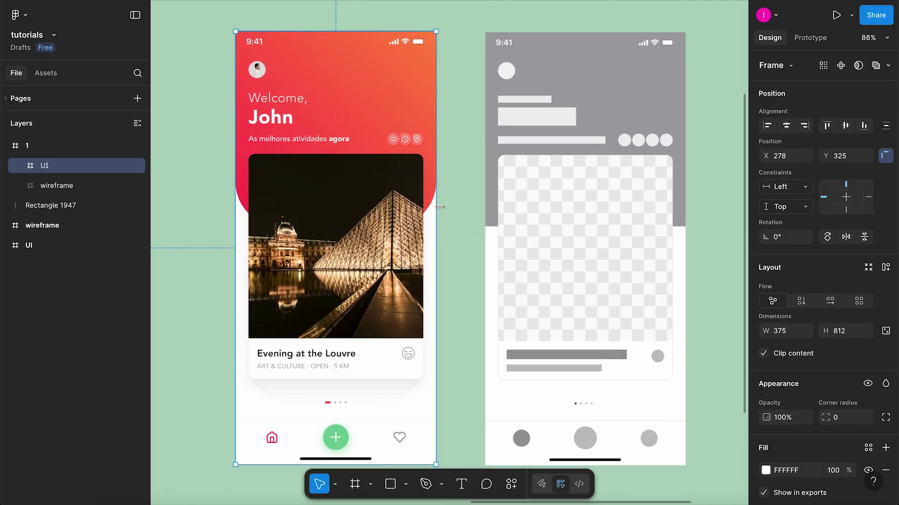
pyautogui.moveTo(438, 212); pyautogui.dragTo(349, 212)
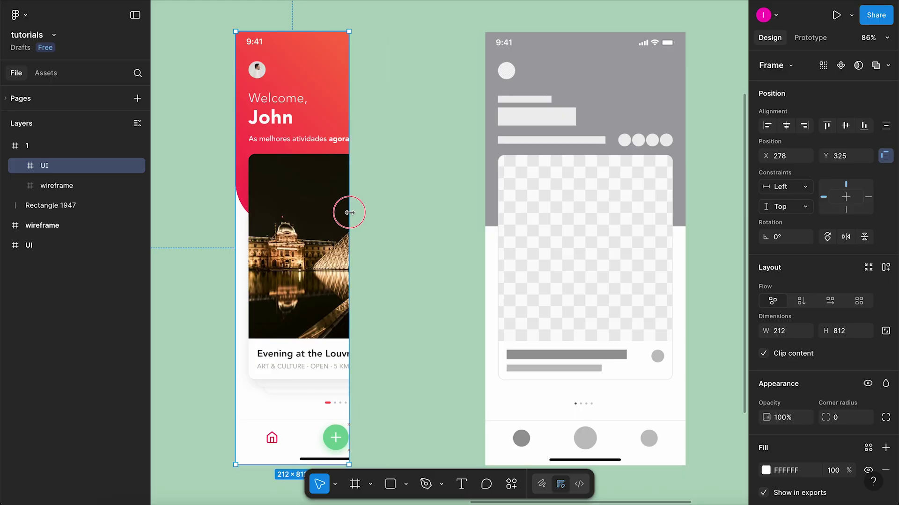
pyautogui.moveTo(349, 213); pyautogui.dragTo(350, 213)
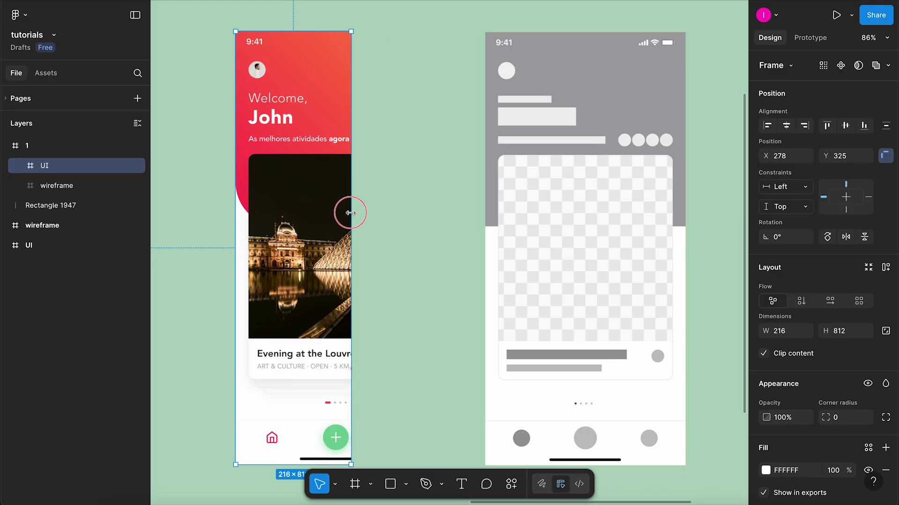
pyautogui.moveTo(350, 213); pyautogui.dragTo(336, 220)
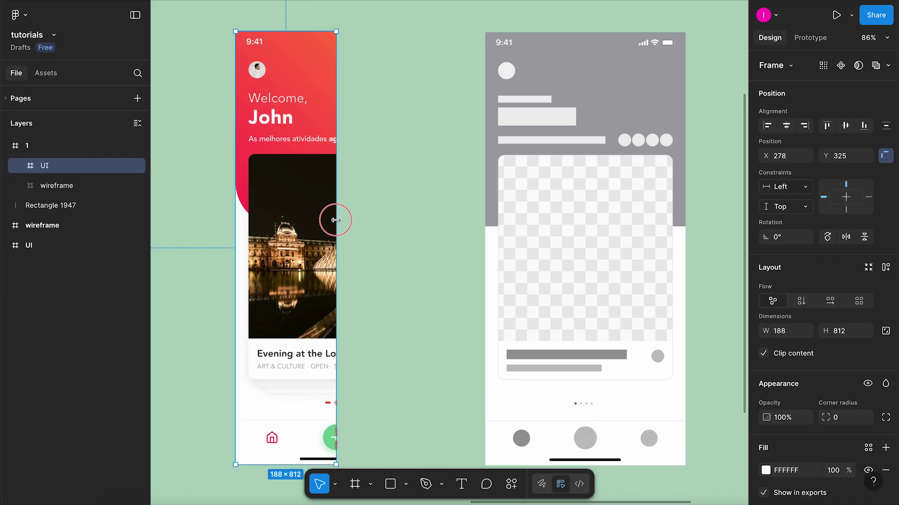
pyautogui.scroll(-5, 401, 189)
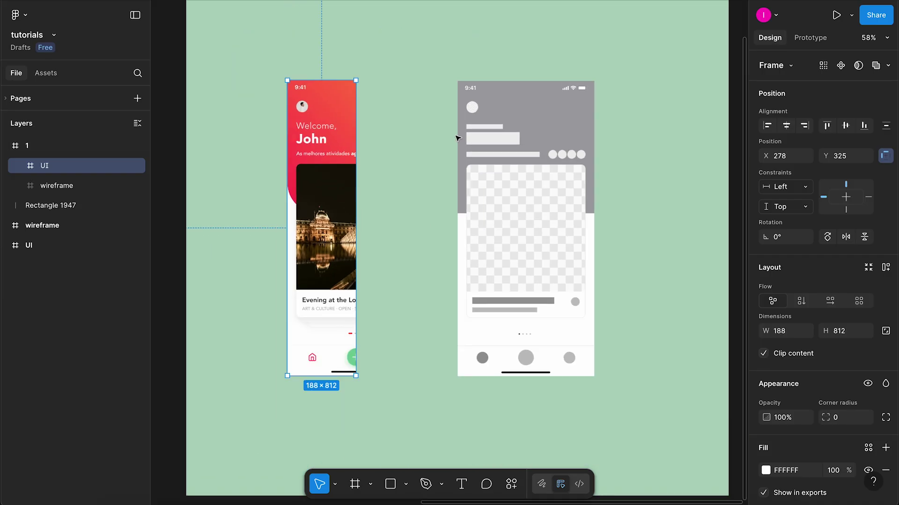
# Crop the wireframe screen to its right half and join it with the UI half in the middle of frame 1.
pyautogui.click(470, 199)
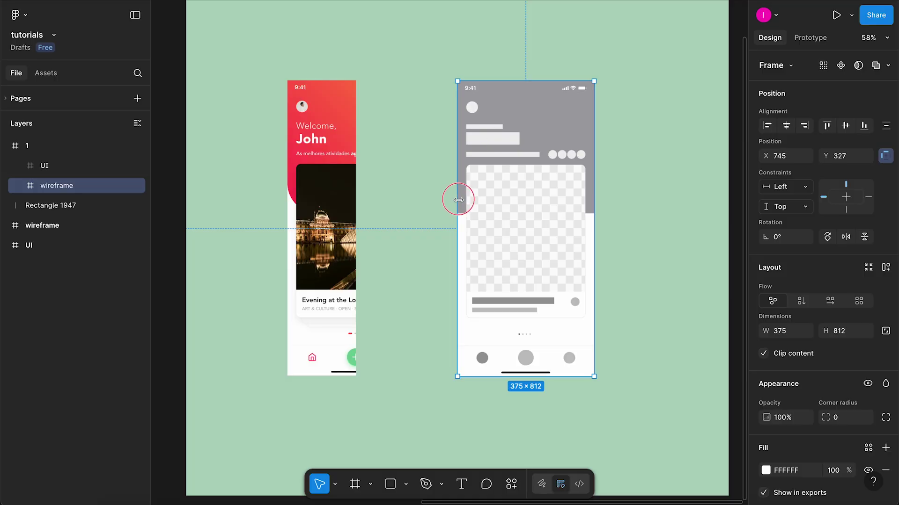
pyautogui.moveTo(458, 200); pyautogui.dragTo(525, 201)
pyautogui.moveTo(342, 174); pyautogui.dragTo(444, 174)
pyautogui.moveTo(566, 176); pyautogui.dragTo(499, 178)
pyautogui.click(576, 170)
# Place a centred copy of the vertical divider bar over the seam in frame 1 and enlarge it to 10 × 1122.
pyautogui.scroll(-5, 595, 163)
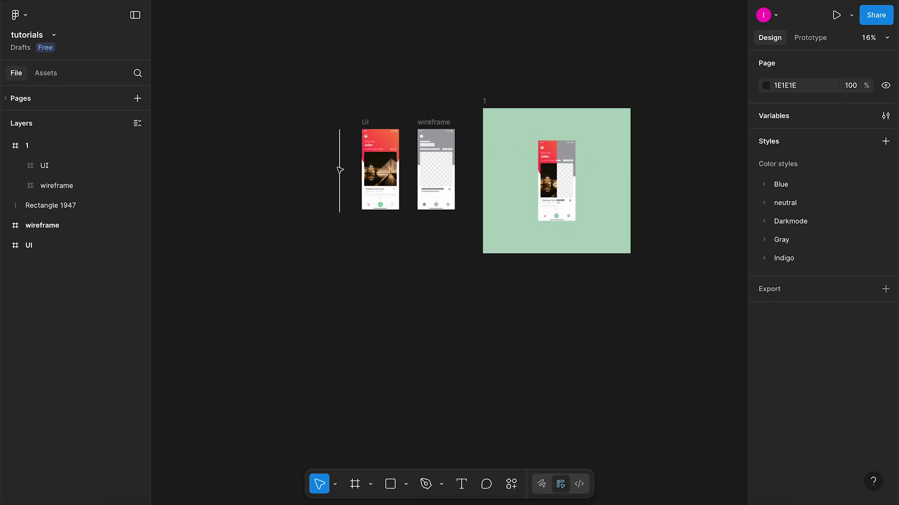
pyautogui.scroll(5, 345, 176)
pyautogui.moveTo(427, 201); pyautogui.dragTo(379, 211)
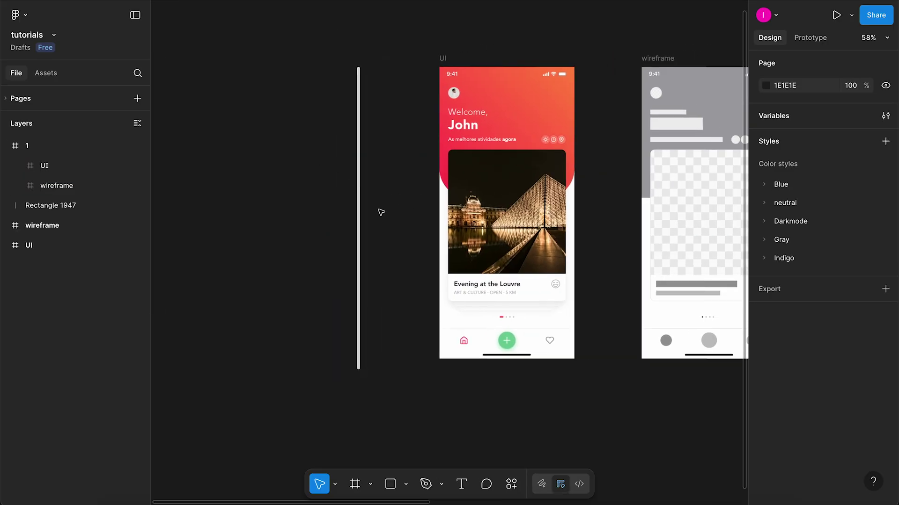
pyautogui.click(359, 201)
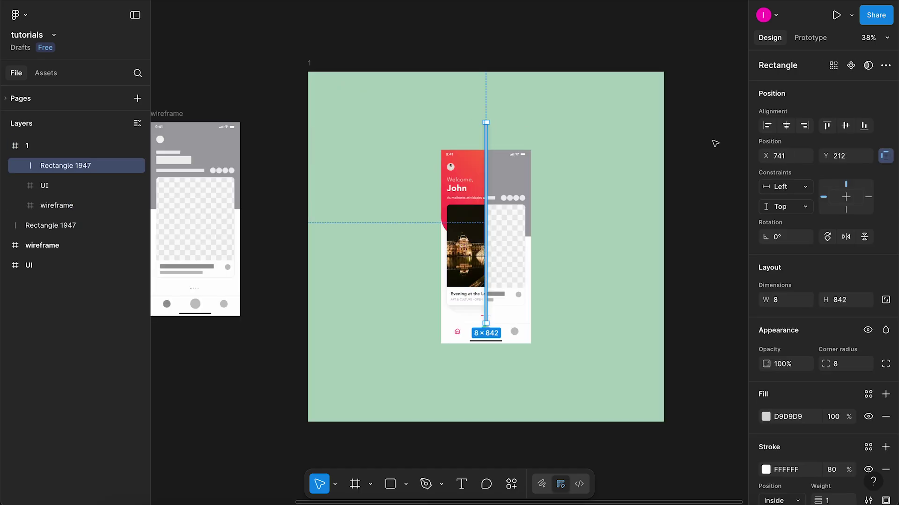
pyautogui.click(786, 125)
pyautogui.click(845, 126)
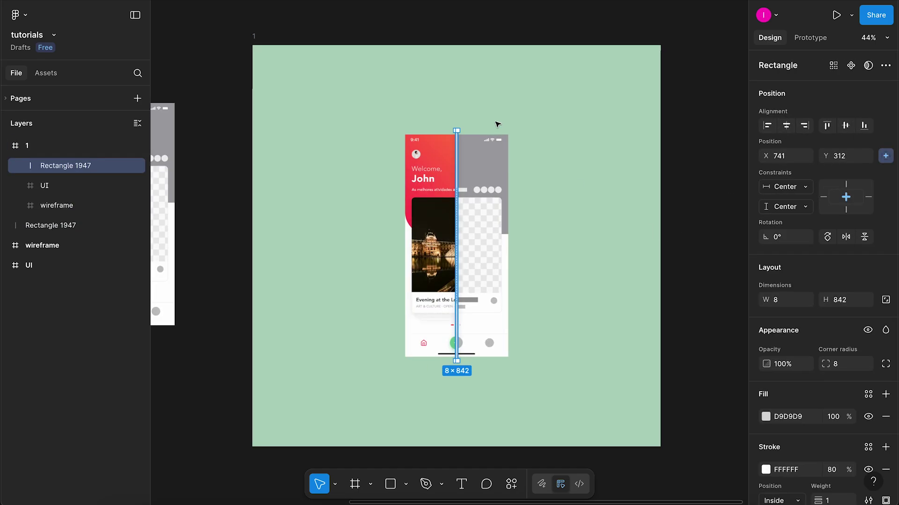
pyautogui.scroll(5, 456, 130)
pyautogui.moveTo(456, 129); pyautogui.dragTo(456, 120)
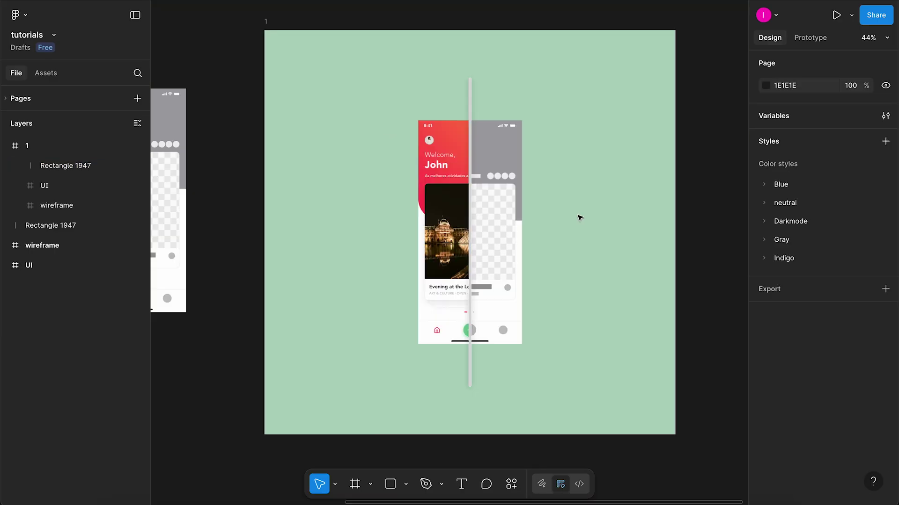
# Duplicate frame 1 to its right as frame 2.
pyautogui.scroll(-5, 579, 218)
pyautogui.moveTo(595, 204); pyautogui.dragTo(387, 214)
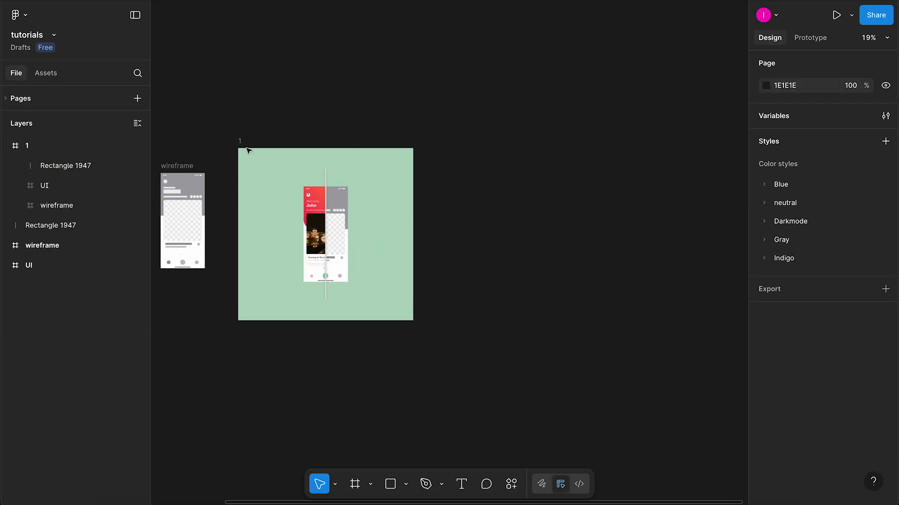
pyautogui.keyDown('alt'); pyautogui.moveTo(242, 141); pyautogui.dragTo(453, 151); pyautogui.keyUp('alt')
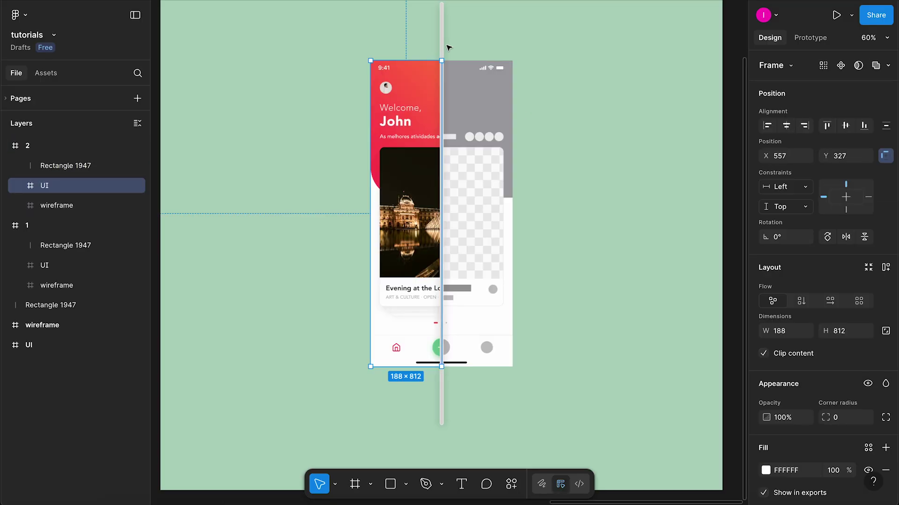
# In frame 2, move the divider bar to the phone screen's right edge and widen the UI screen to meet it.
pyautogui.moveTo(447, 41); pyautogui.dragTo(516, 38)
pyautogui.click(434, 123)
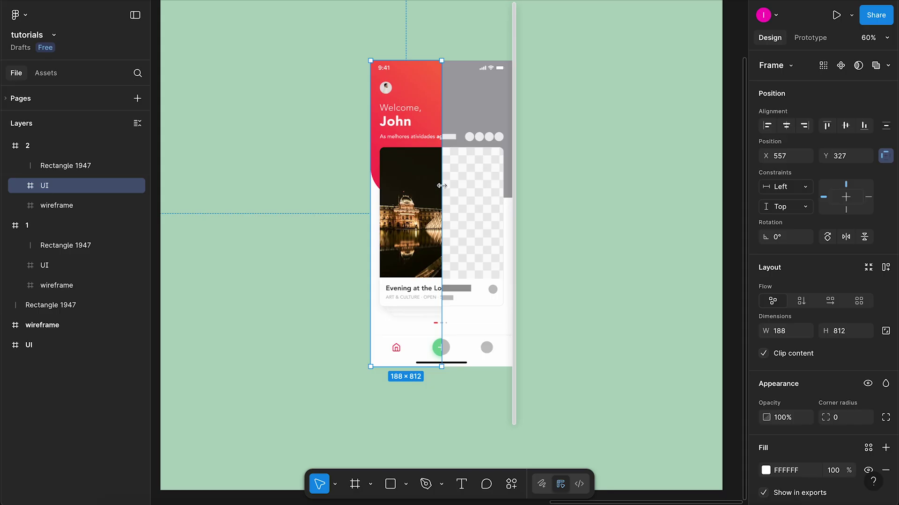
pyautogui.moveTo(441, 185); pyautogui.dragTo(516, 192)
pyautogui.scroll(-5, 584, 159)
pyautogui.click(690, 170)
# Duplicate frame 1 to the right of frame 2 as frame 3.
pyautogui.moveTo(654, 176); pyautogui.dragTo(503, 219)
pyautogui.hscroll(-3, 234, 96)
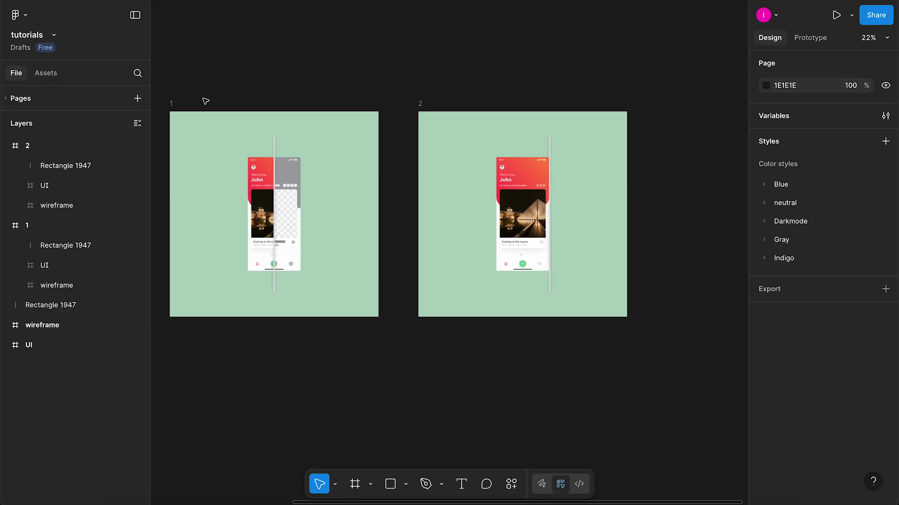
pyautogui.click(174, 104)
pyautogui.moveTo(175, 105); pyautogui.dragTo(670, 123)
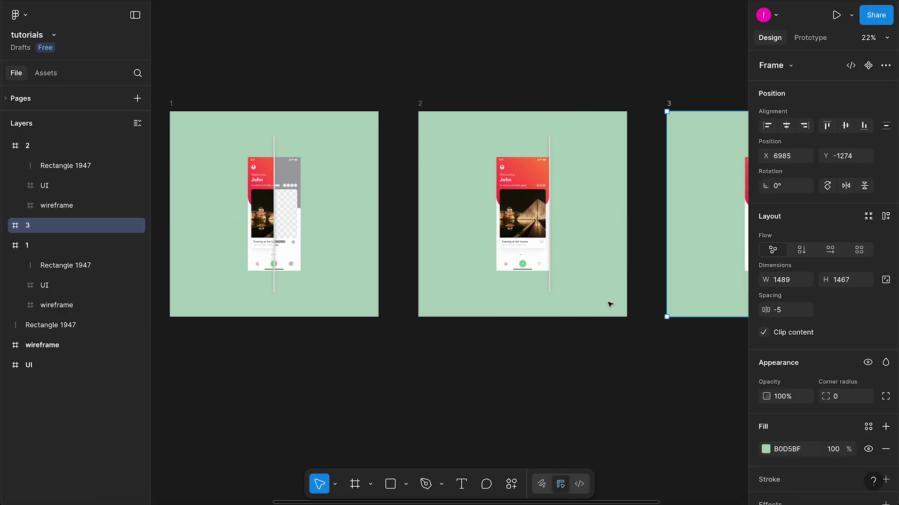
# In frame 3, move the divider bar to the phone screen's left edge and extend the wireframe leftward to a width of 375.
pyautogui.hscroll(5, 608, 305)
pyautogui.scroll(5, 541, 245)
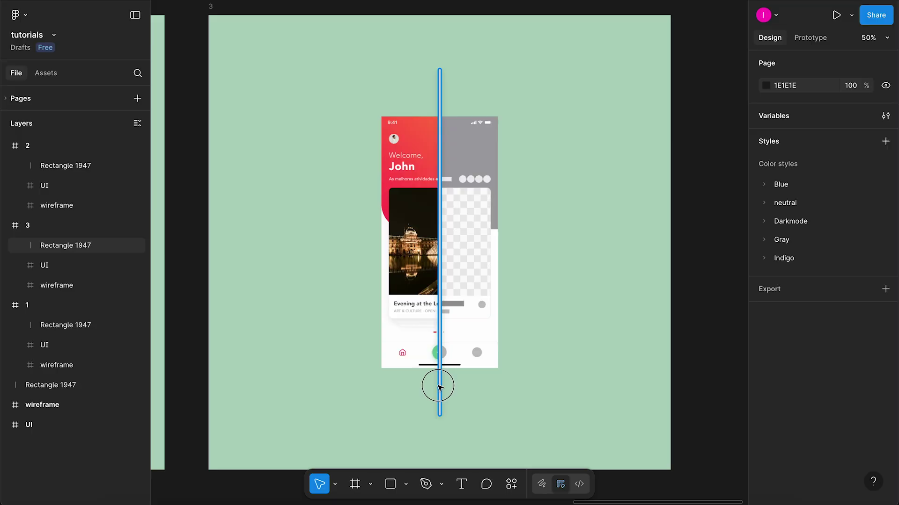
pyautogui.moveTo(440, 388); pyautogui.dragTo(383, 384)
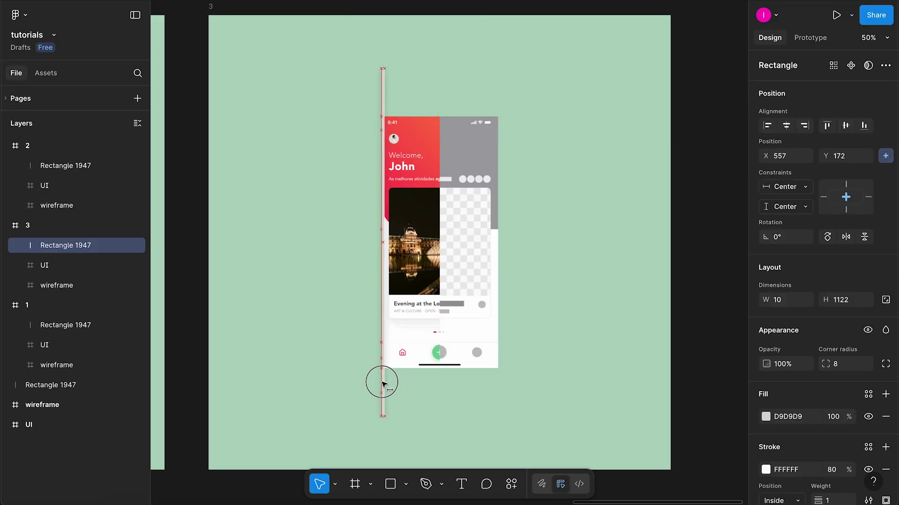
pyautogui.scroll(2, 463, 288)
pyautogui.click(440, 233)
pyautogui.moveTo(426, 233); pyautogui.dragTo(370, 235)
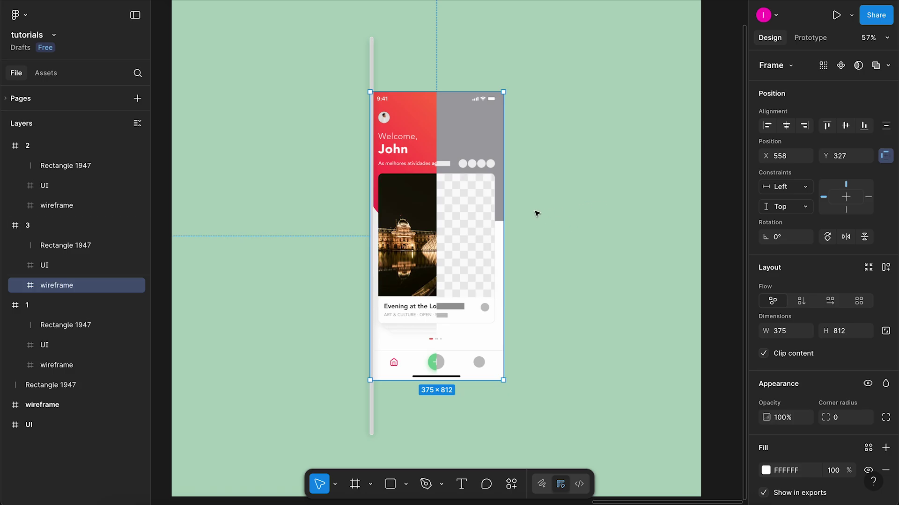
# Shrink the UI screen in frame 3 from its right edge until it ends at the divider bar.
pyautogui.click(438, 230)
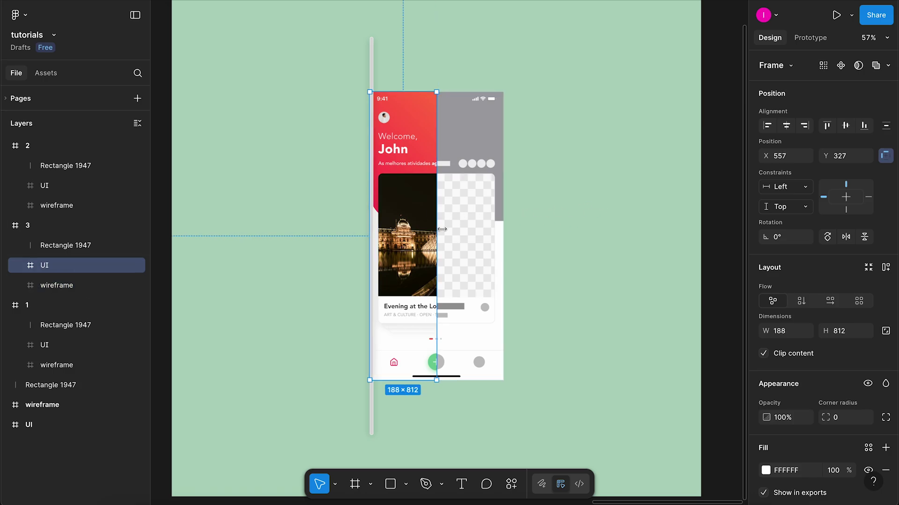
pyautogui.moveTo(438, 231); pyautogui.dragTo(373, 234)
pyautogui.scroll(-3, 517, 337)
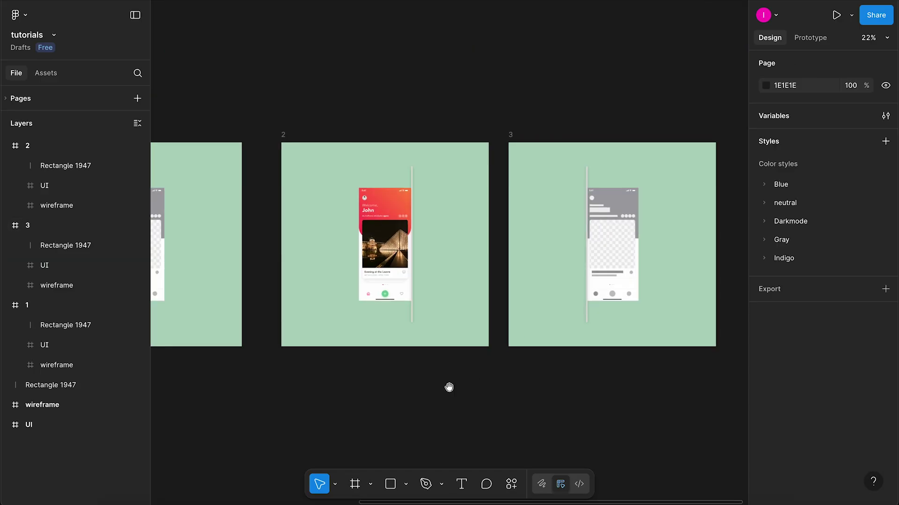
# Connect the divider bar in frame 1 to frame 2 with a prototype interaction.
pyautogui.hscroll(-5, 514, 354)
pyautogui.hscroll(5, 490, 358)
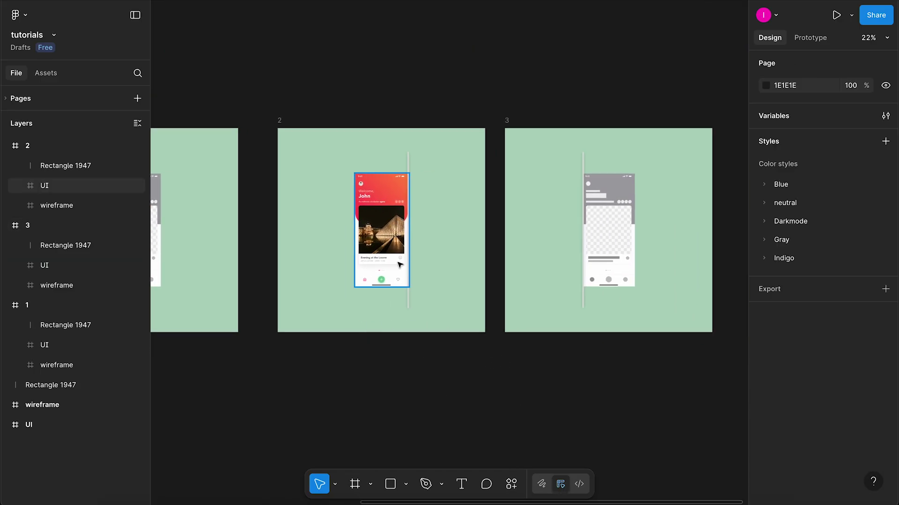
pyautogui.scroll(3, 470, 236)
pyautogui.hscroll(-10, 492, 253)
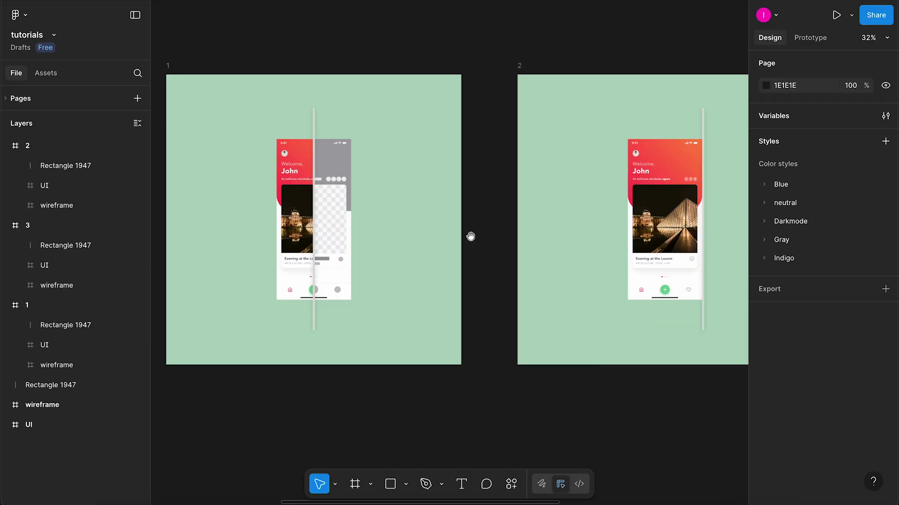
pyautogui.scroll(1, 519, 260)
pyautogui.hotkey('ctrl', 'z')
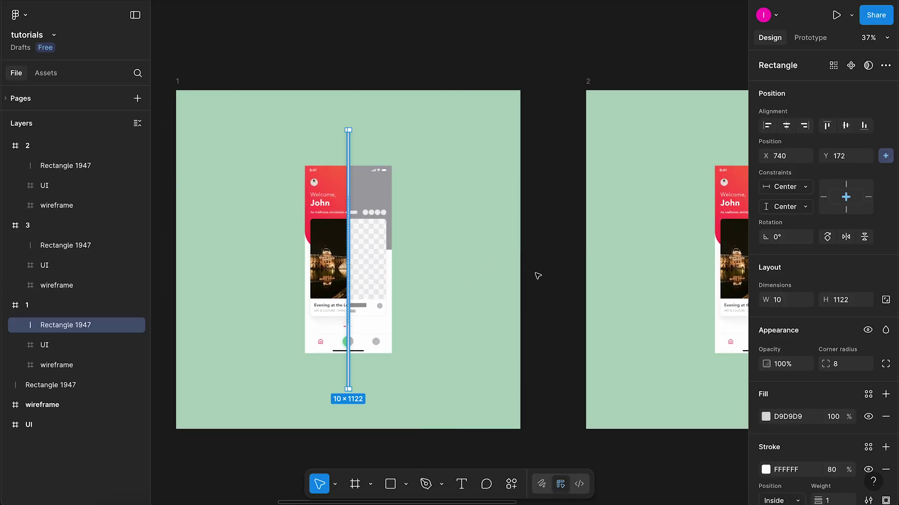
pyautogui.click(819, 37)
pyautogui.moveTo(349, 260); pyautogui.dragTo(591, 254)
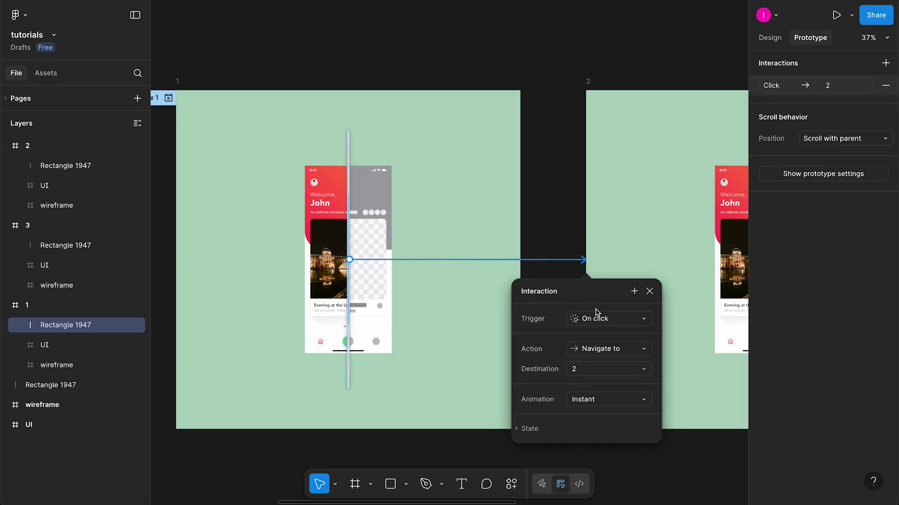
# Set the interaction leading to frame 2 to the On drag trigger with the Smart animate animation.
pyautogui.click(603, 321)
pyautogui.click(601, 319)
pyautogui.click(599, 318)
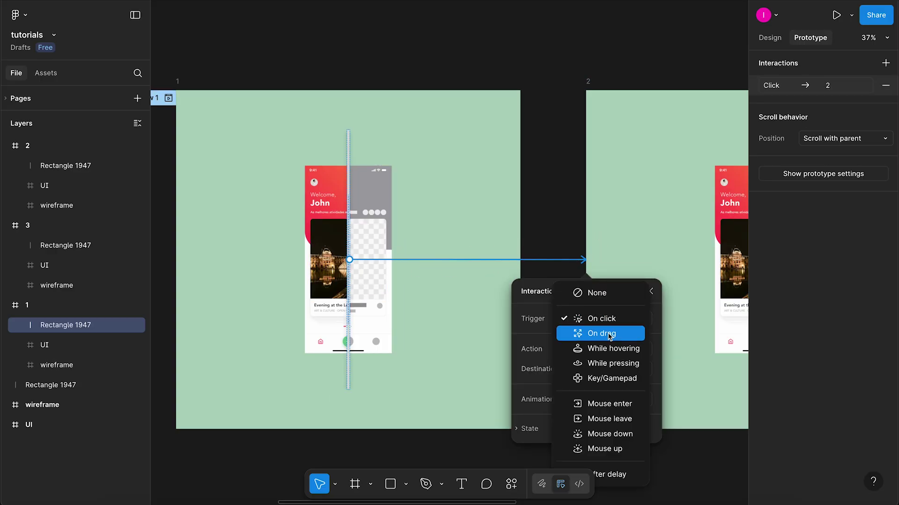
pyautogui.click(610, 335)
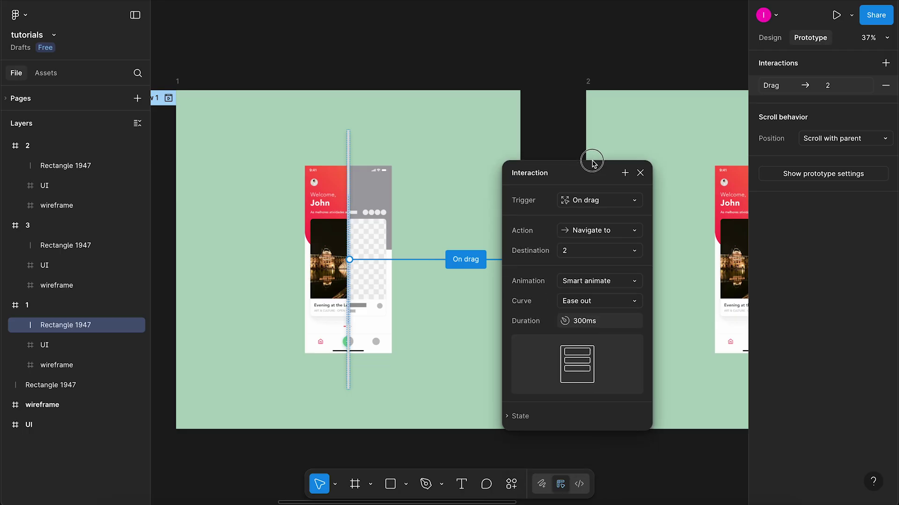
pyautogui.click(563, 242)
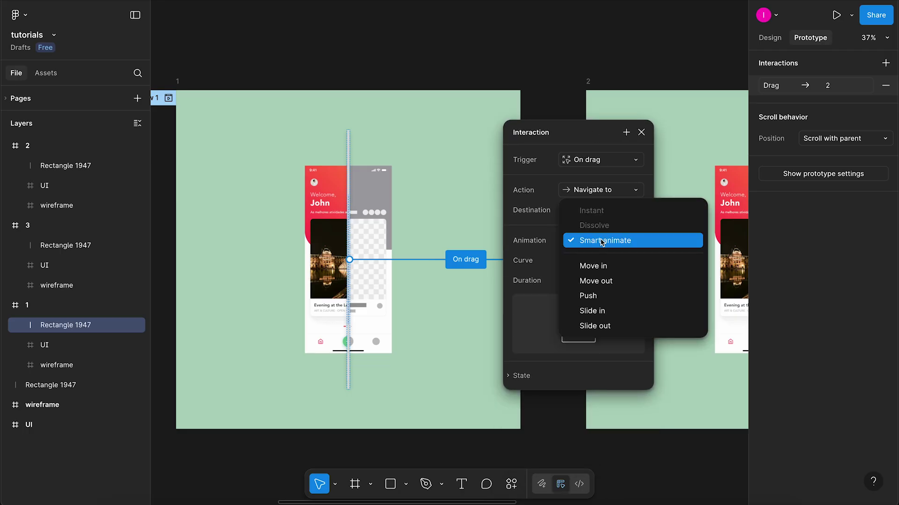
pyautogui.click(602, 242)
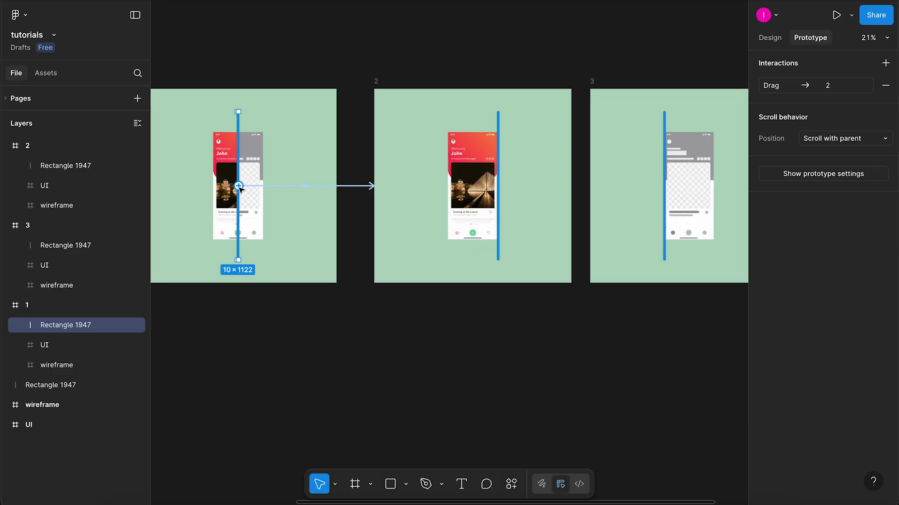
# Connect the divider bar in frame 1 to frame 3 with an interaction triggered On drag.
pyautogui.moveTo(238, 185); pyautogui.dragTo(606, 154)
pyautogui.click(633, 247)
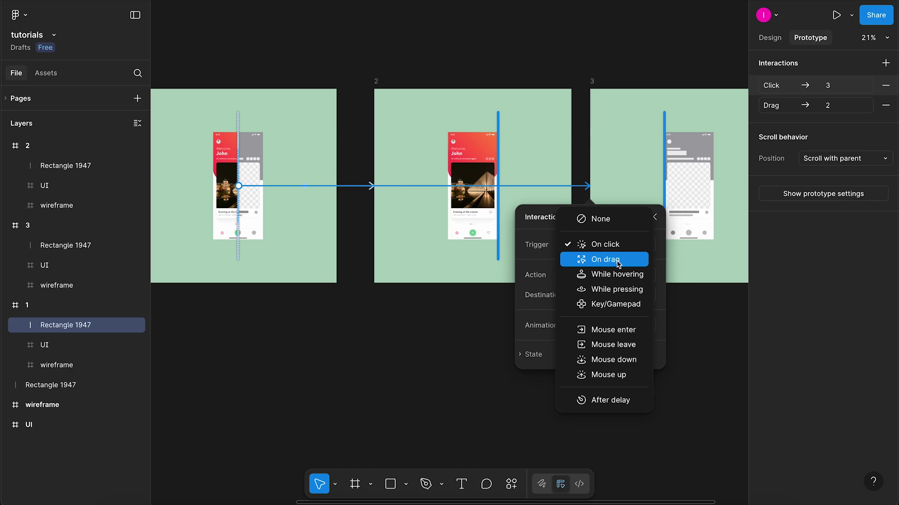
pyautogui.click(619, 260)
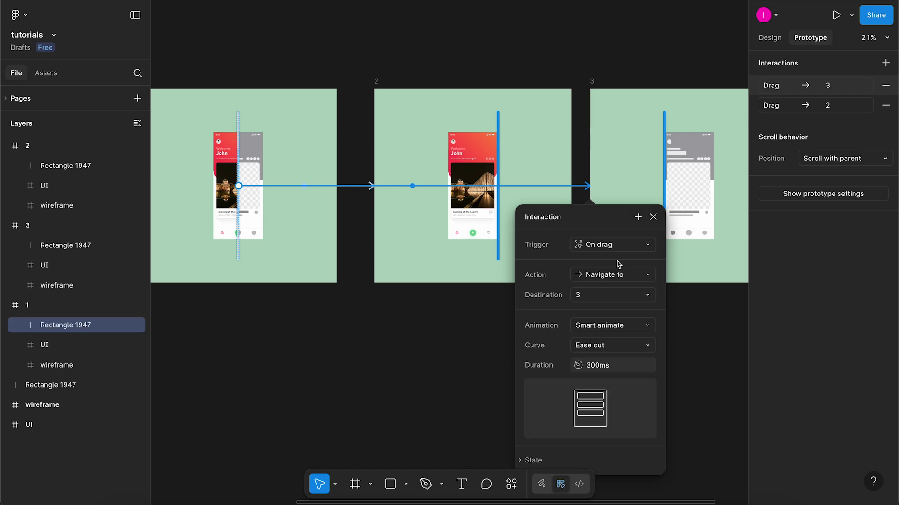
# Connect the divider bar in frame 2 to frame 1 with an interaction triggered On drag.
pyautogui.click(499, 308)
pyautogui.click(498, 260)
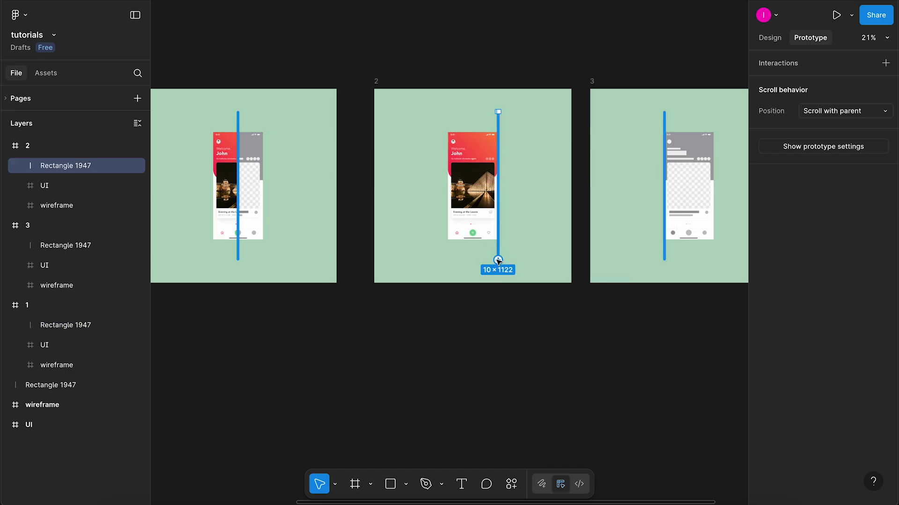
pyautogui.moveTo(498, 186); pyautogui.dragTo(325, 186)
pyautogui.click(372, 244)
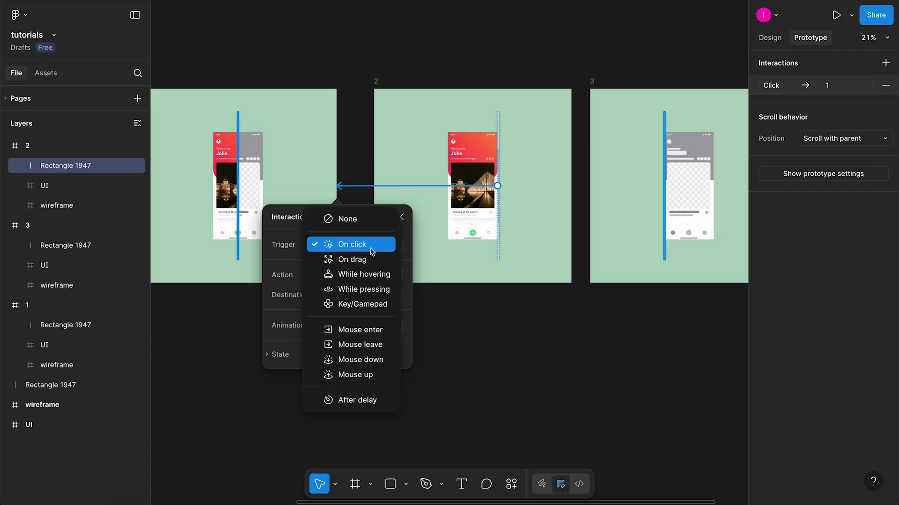
pyautogui.click(360, 260)
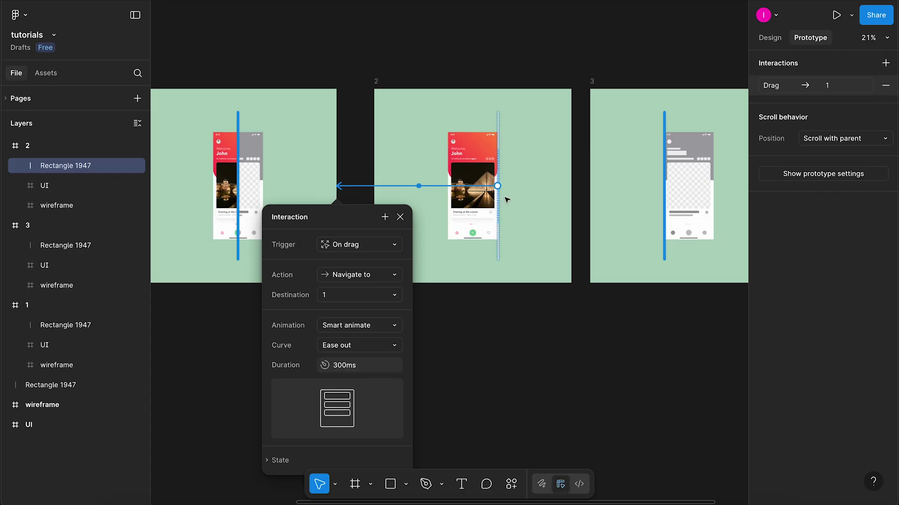
# Connect the divider bar in frame 2 to frame 3 with a second interaction triggered On drag.
pyautogui.moveTo(498, 185); pyautogui.dragTo(625, 169)
pyautogui.click(587, 244)
pyautogui.click(591, 258)
pyautogui.press('Escape')
pyautogui.press('Escape')
# Connect the divider bar in frame 3 to frame 2 with an interaction triggered On drag.
pyautogui.click(669, 119)
pyautogui.moveTo(664, 112); pyautogui.dragTo(567, 137)
pyautogui.click(583, 244)
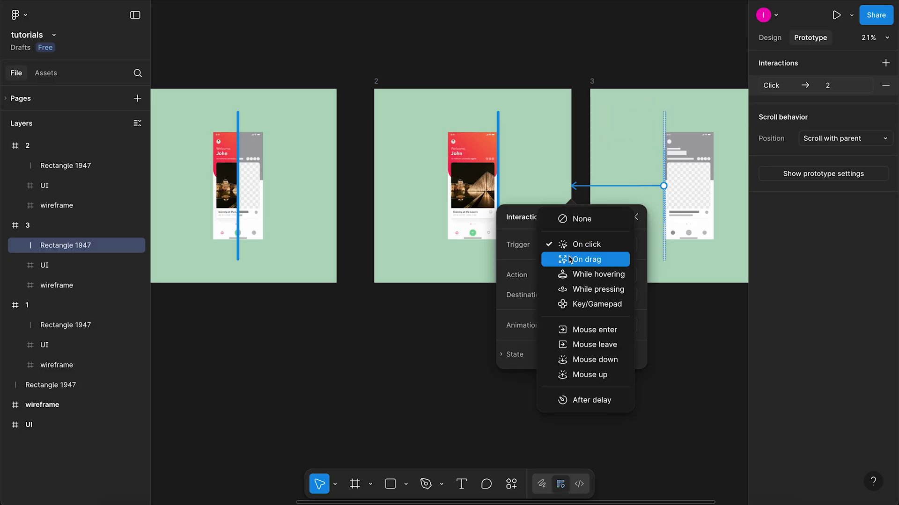
pyautogui.click(569, 258)
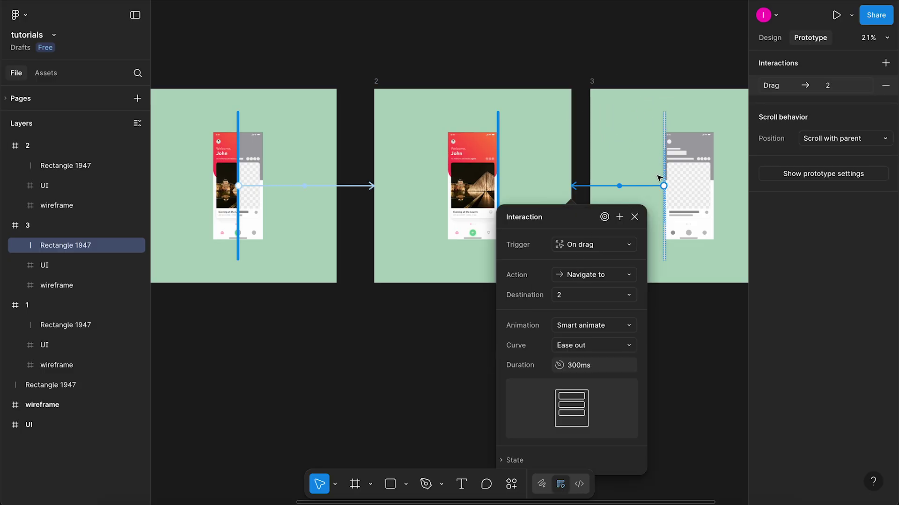
# Connect the divider bar in frame 3 to frame 1 with an interaction triggered On drag.
pyautogui.moveTo(664, 186); pyautogui.dragTo(287, 155)
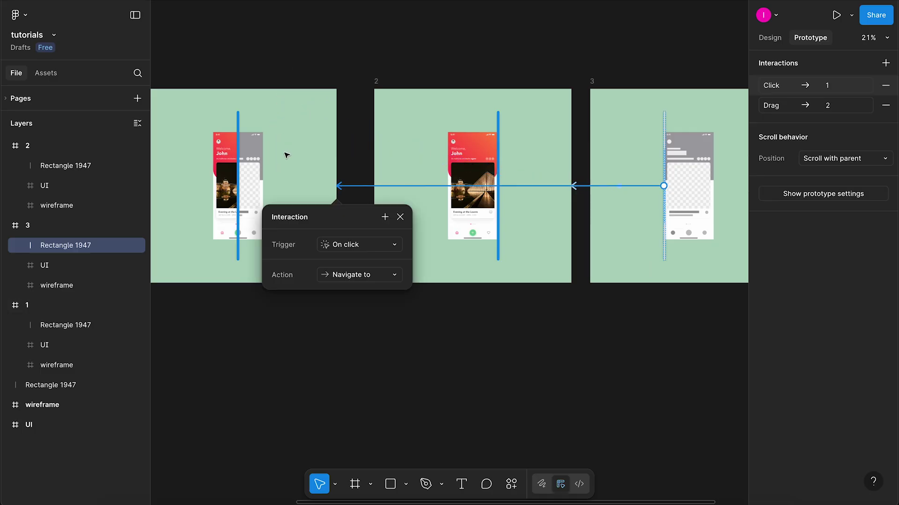
pyautogui.click(354, 243)
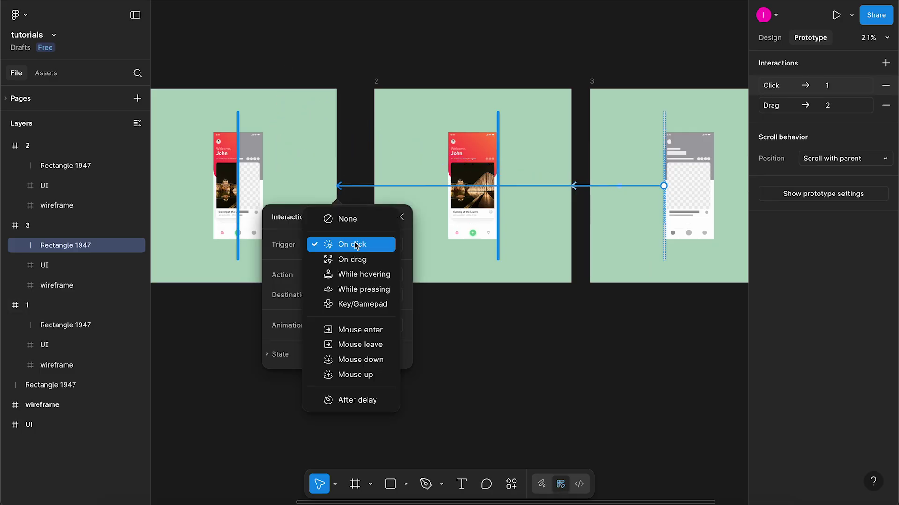
pyautogui.click(374, 265)
pyautogui.click(471, 317)
pyautogui.scroll(-3, 463, 318)
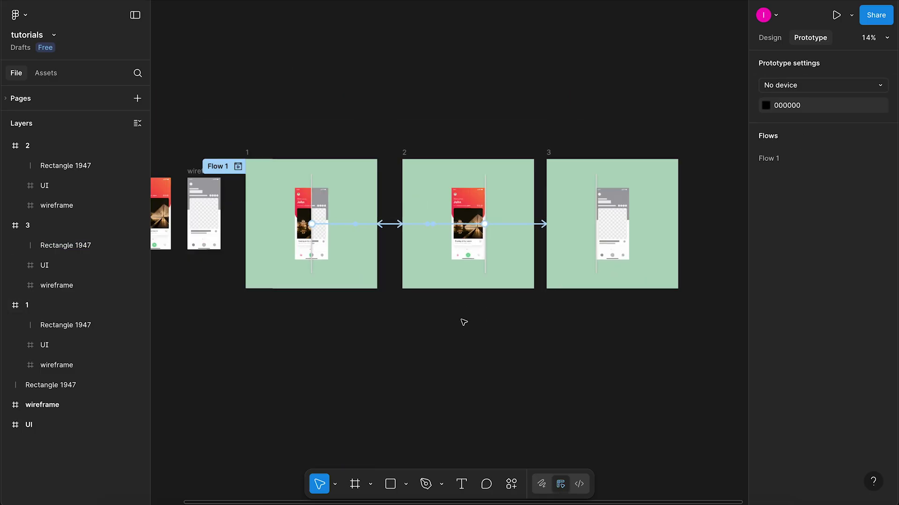
# Select frames 1, 2 and 3 one after another to review each slider state.
pyautogui.scroll(1, 441, 302)
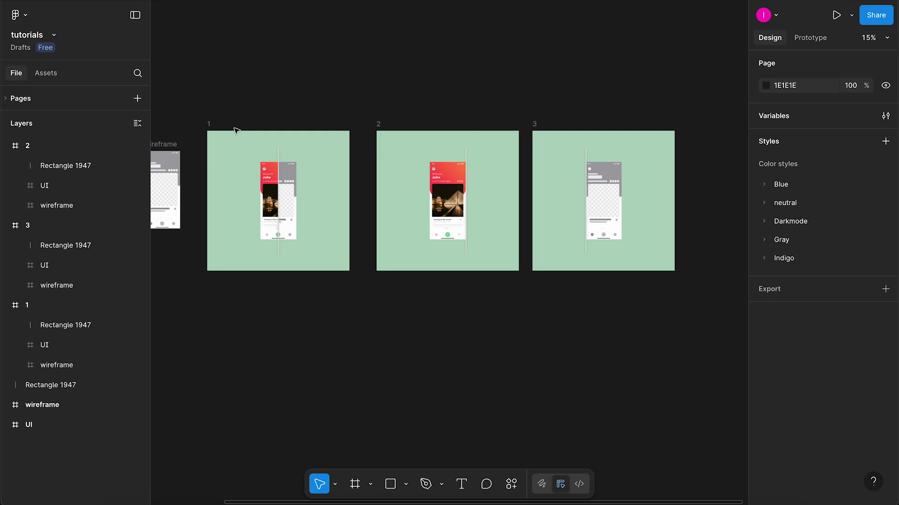
pyautogui.click(217, 120)
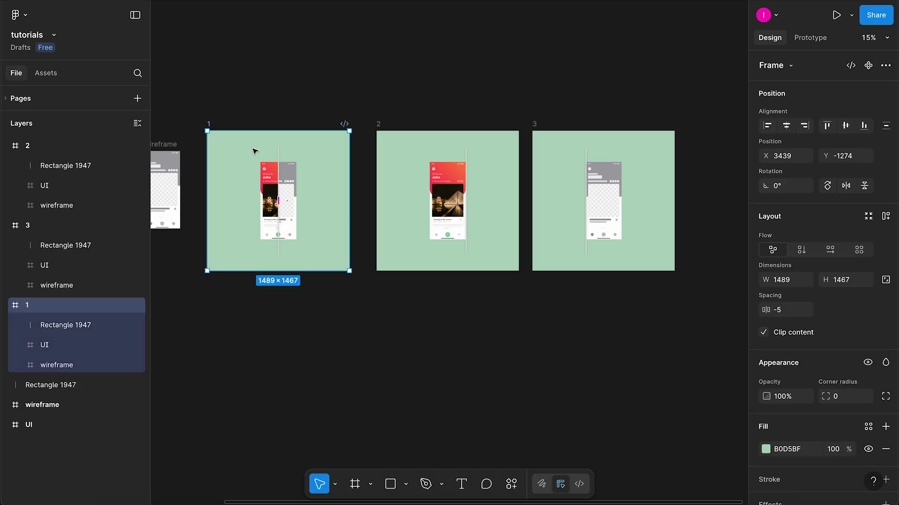
pyautogui.click(379, 124)
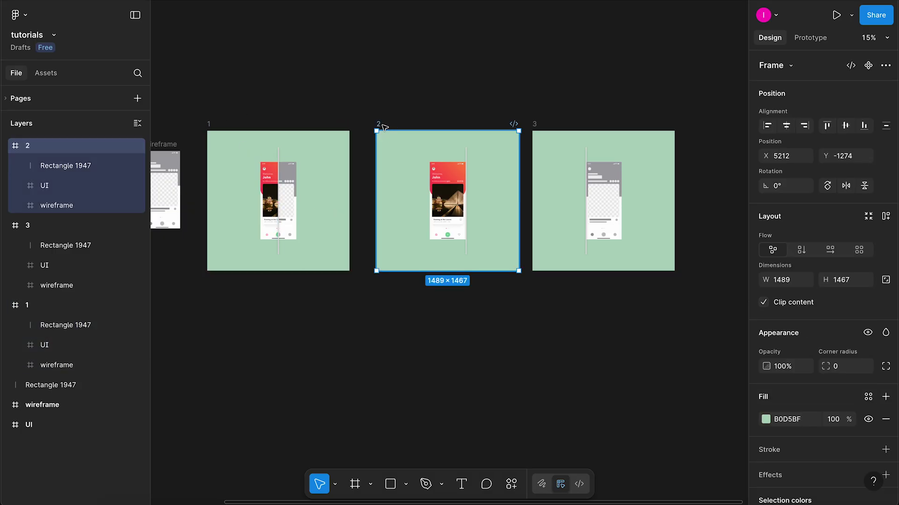
pyautogui.click(539, 125)
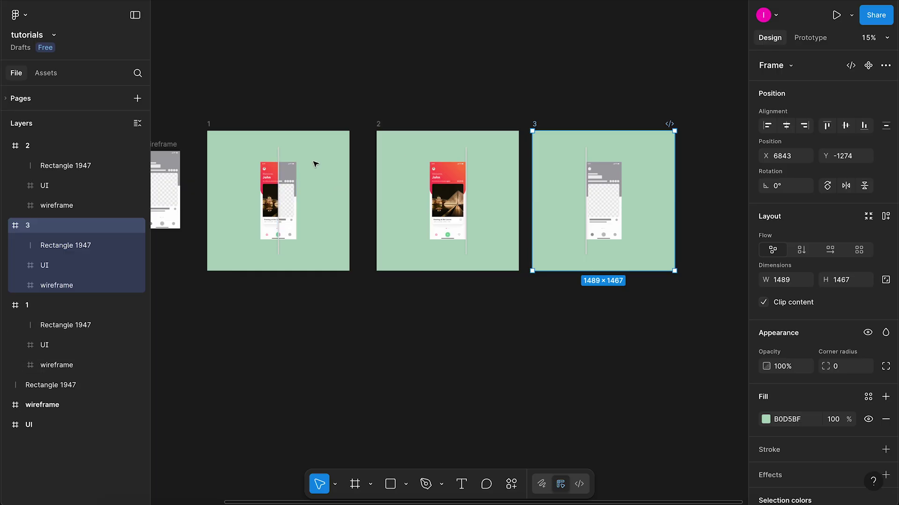
pyautogui.click(277, 100)
# Select frame 1 and present the prototype from it to test the divider bar.
pyautogui.click(209, 124)
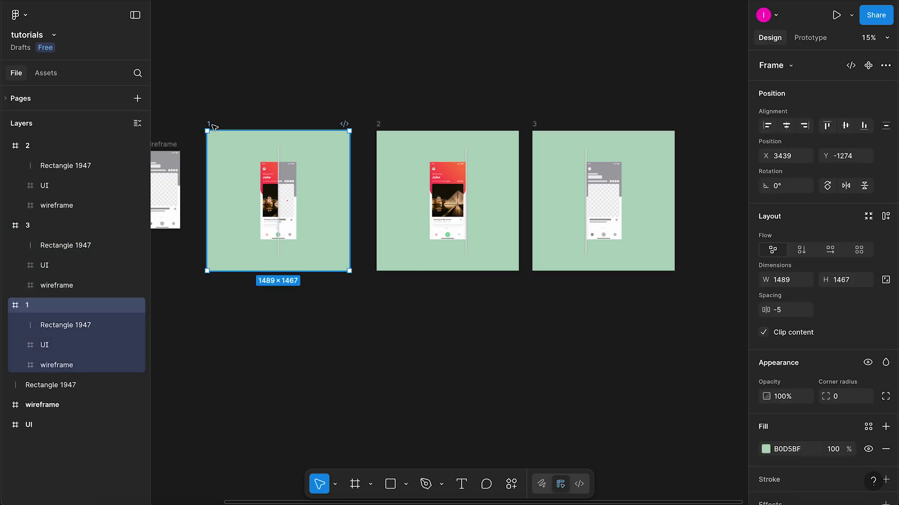
pyautogui.press('Delete')
pyautogui.click(810, 38)
pyautogui.click(838, 17)
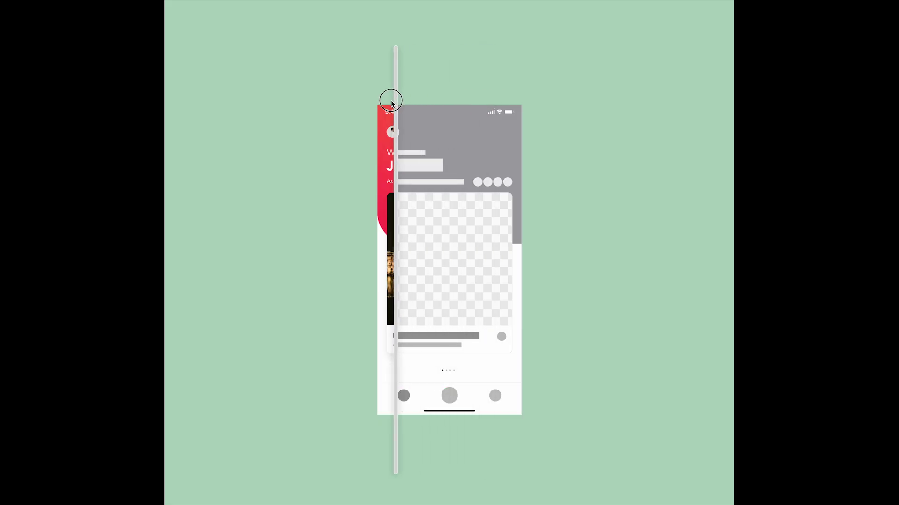